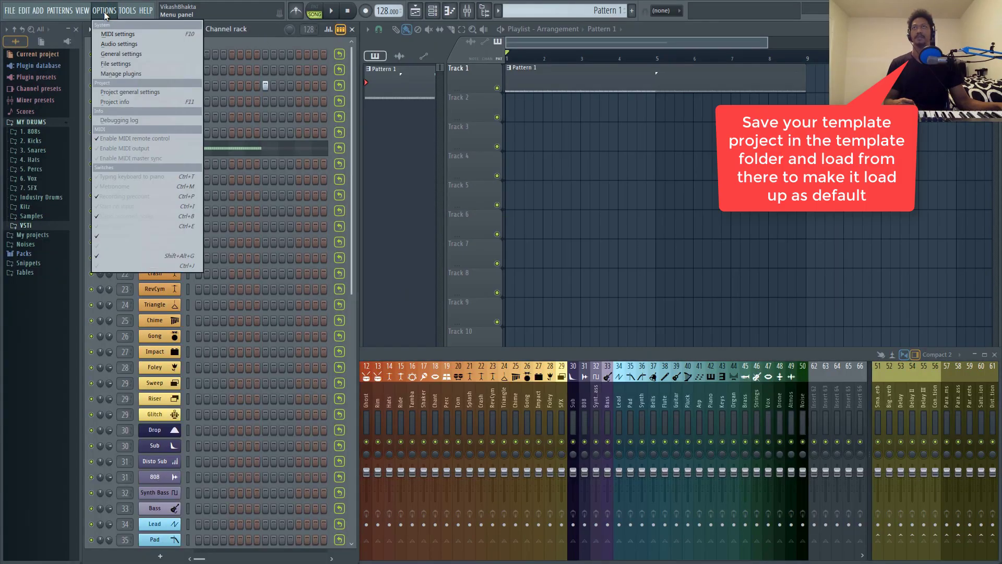
# Glance at the general settings, then open the Kick channel's rename, colour and icon pickers.
pyautogui.click(134, 53)
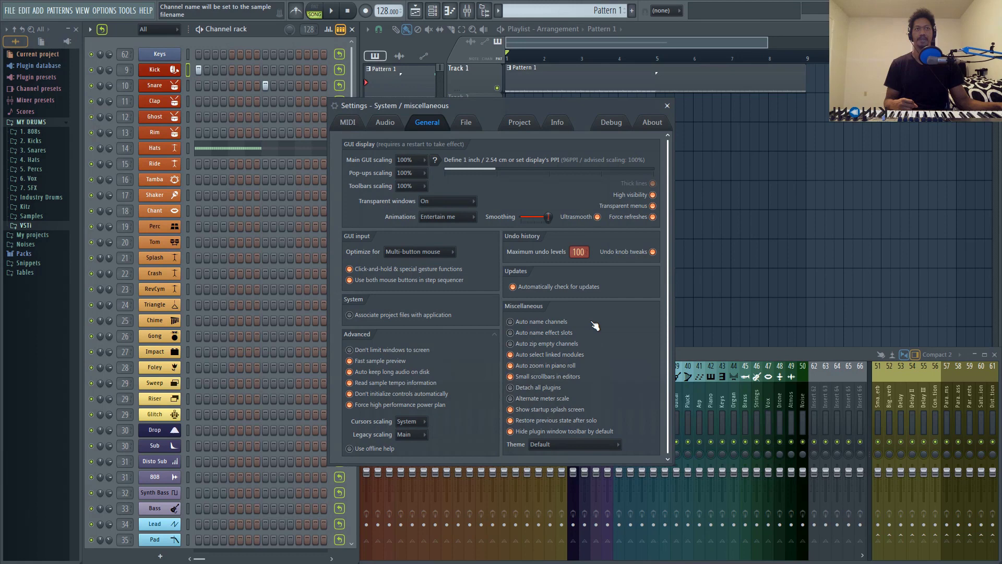
pyautogui.click(667, 106)
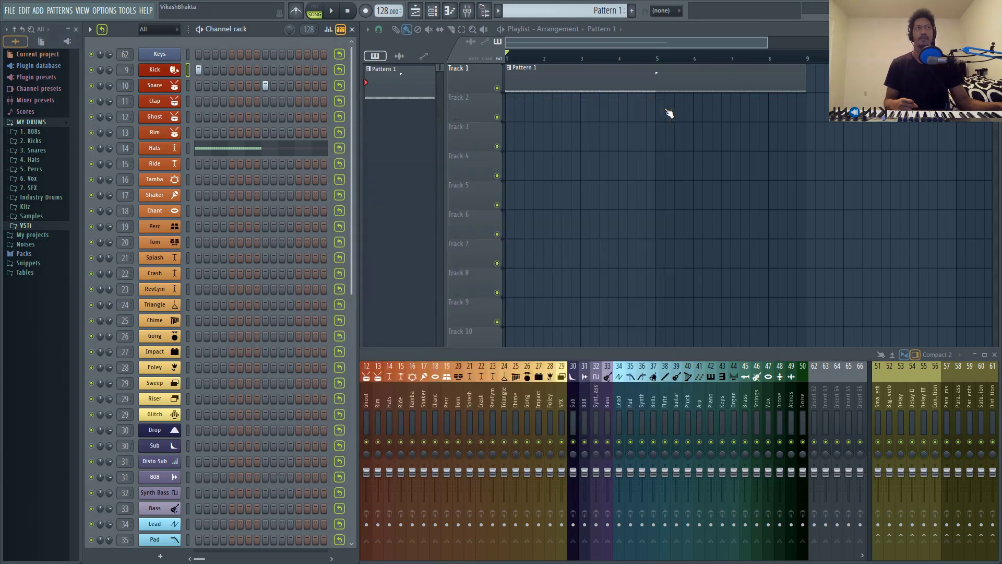
pyautogui.keyDown('shift'); pyautogui.click(163, 74); pyautogui.keyUp('shift')
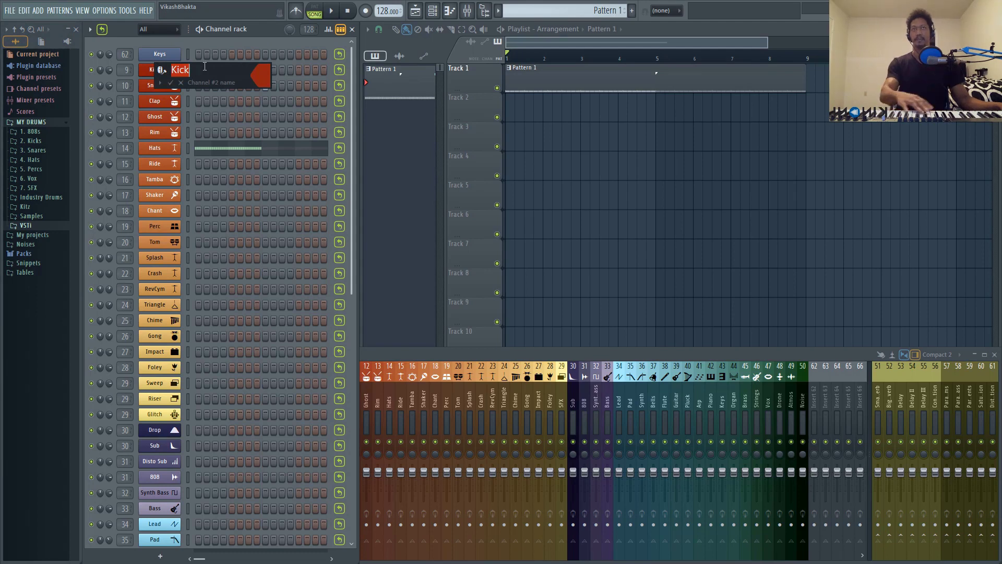
pyautogui.click(265, 78)
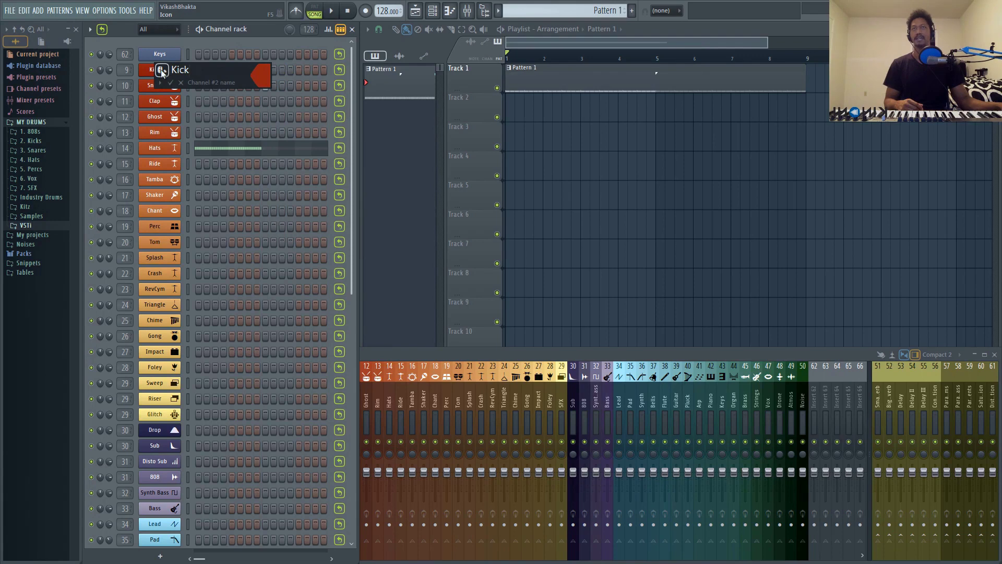
pyautogui.click(162, 72)
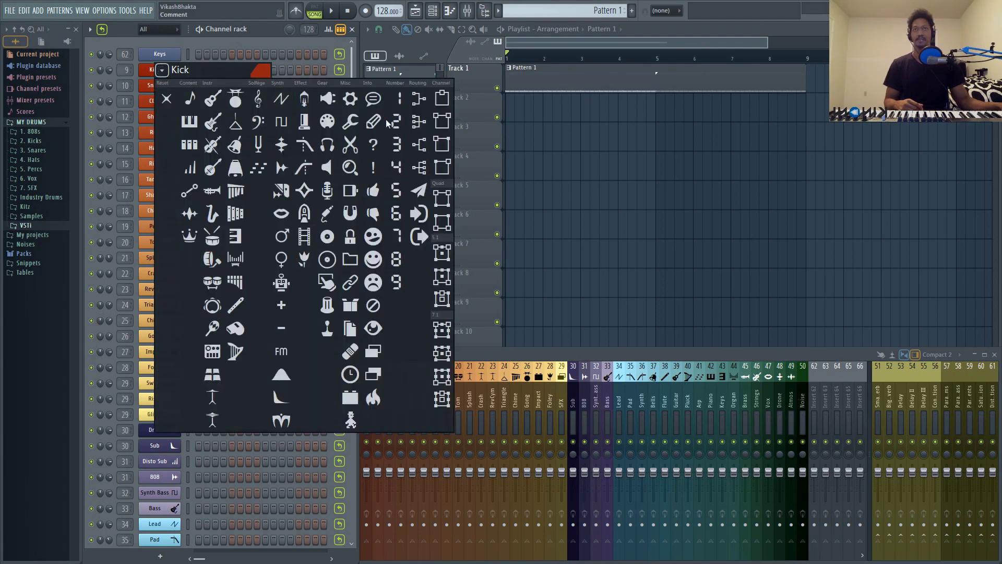
# Close the Kick editor and select the drum channels from Clap downward, including Hats.
pyautogui.click(349, 145)
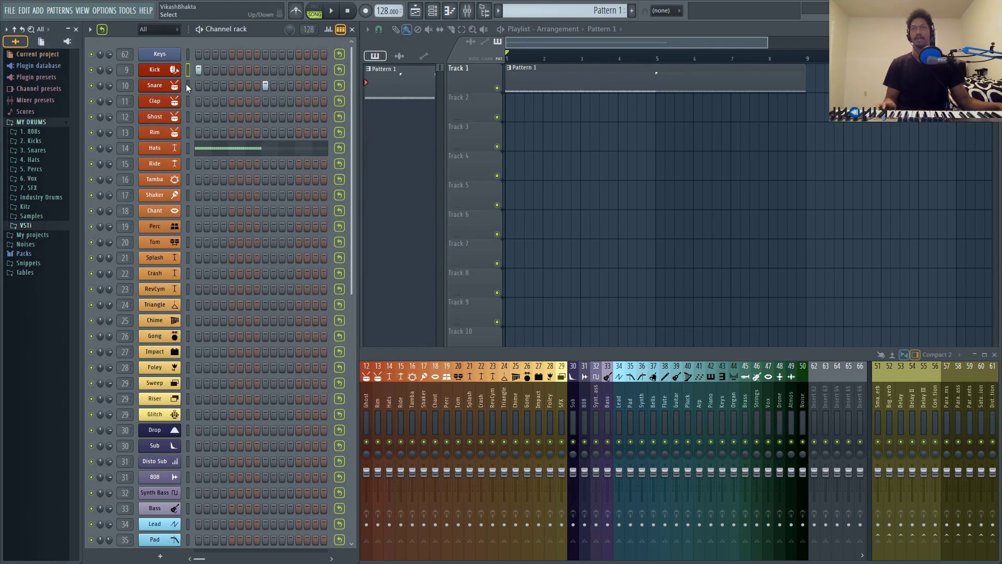
pyautogui.moveTo(189, 92); pyautogui.dragTo(199, 381)
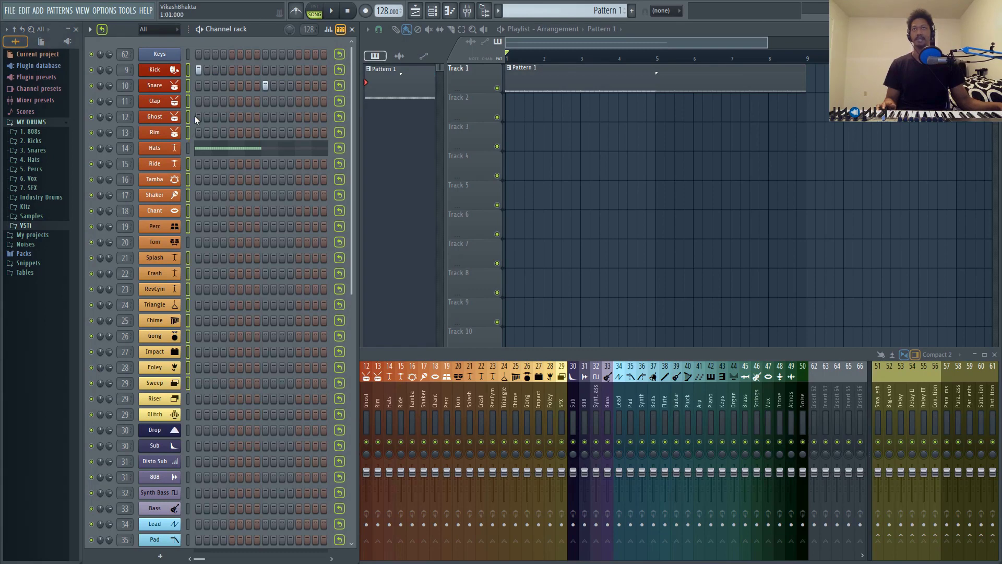
pyautogui.click(188, 149)
# Apply a green-to-yellow gradient to the selected drum channels, then show the channel group filter list.
pyautogui.click(90, 29)
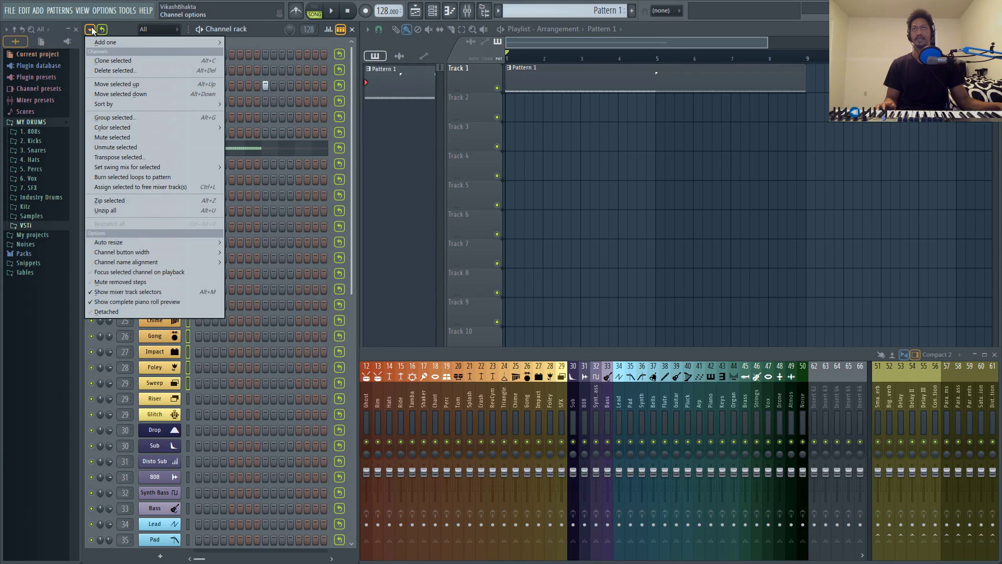
pyautogui.moveTo(139, 128)
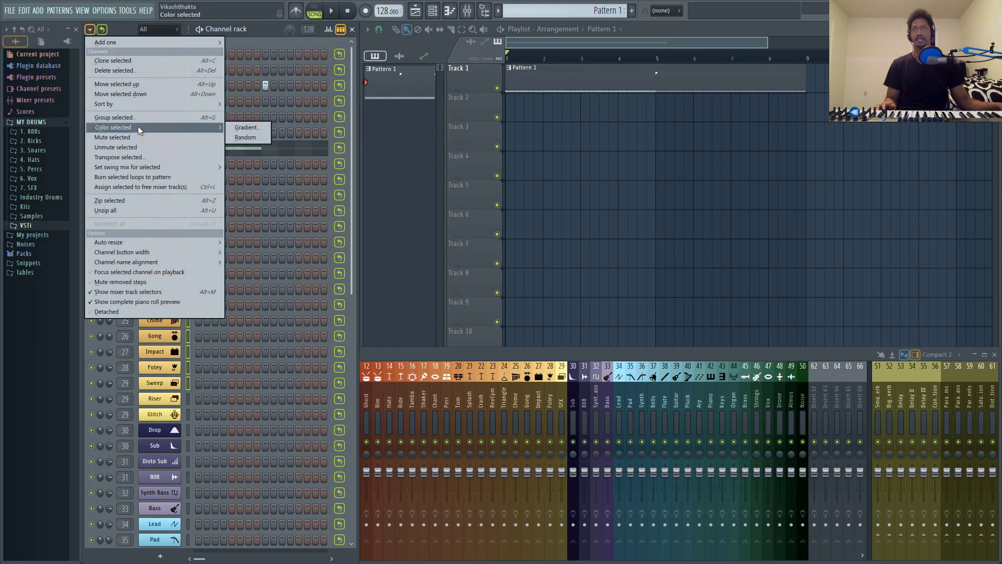
pyautogui.click(250, 126)
pyautogui.click(278, 167)
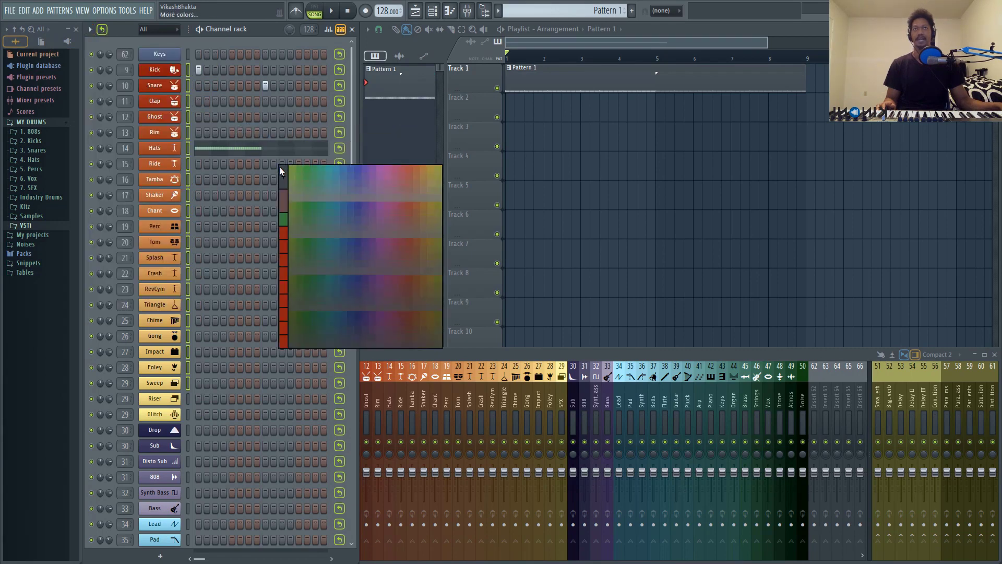
pyautogui.click(408, 257)
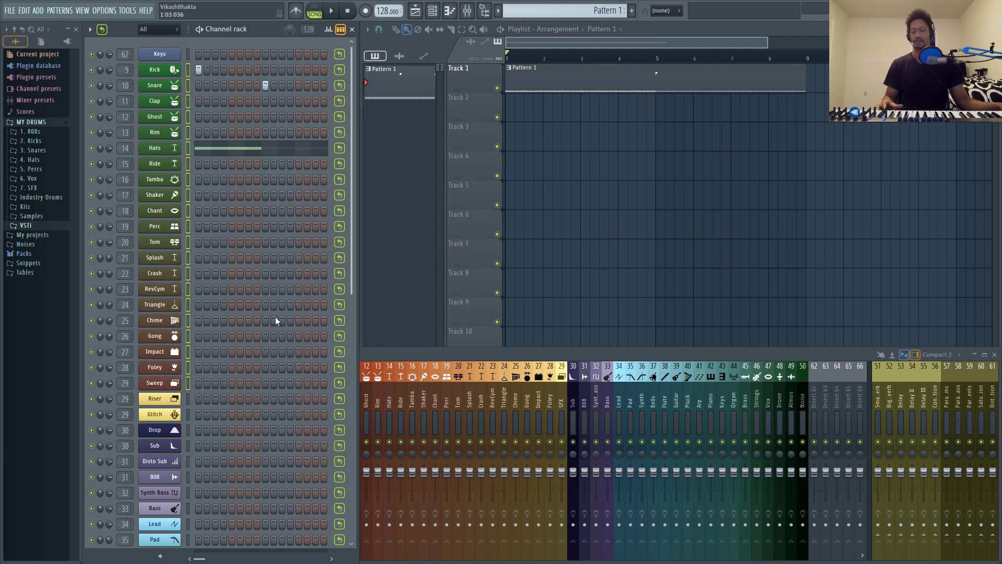
pyautogui.hotkey('alt', 'g')
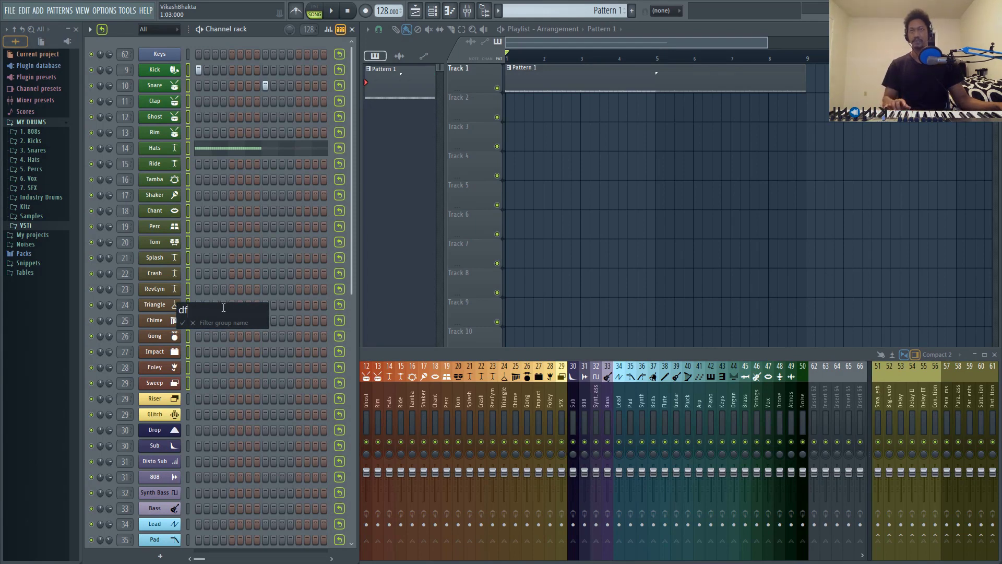
pyautogui.click(172, 31)
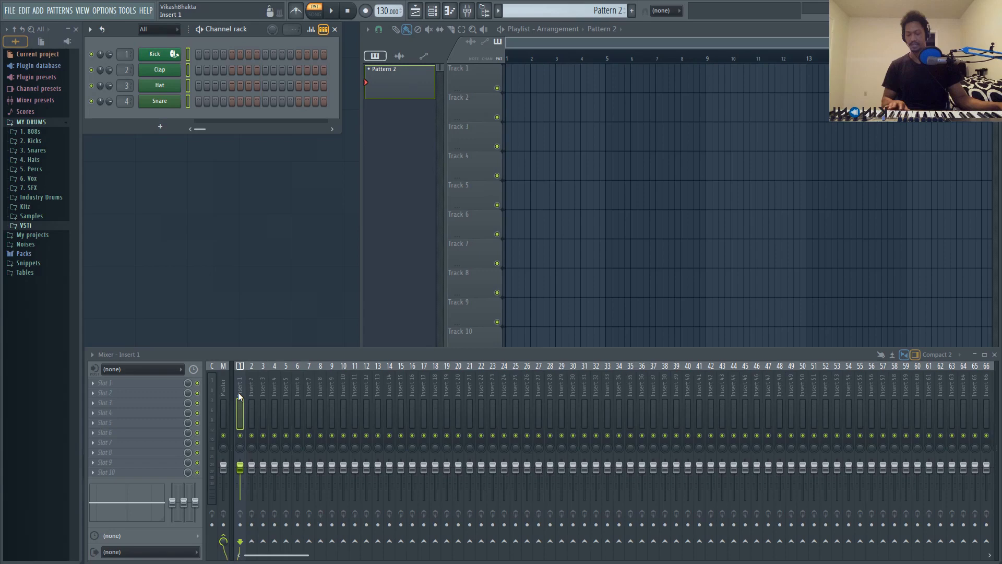
# Link Kick, Clap, Hat and Snare to free mixer inserts 1–4 with Ctrl+L.
pyautogui.hotkey('ctrl', 'l')
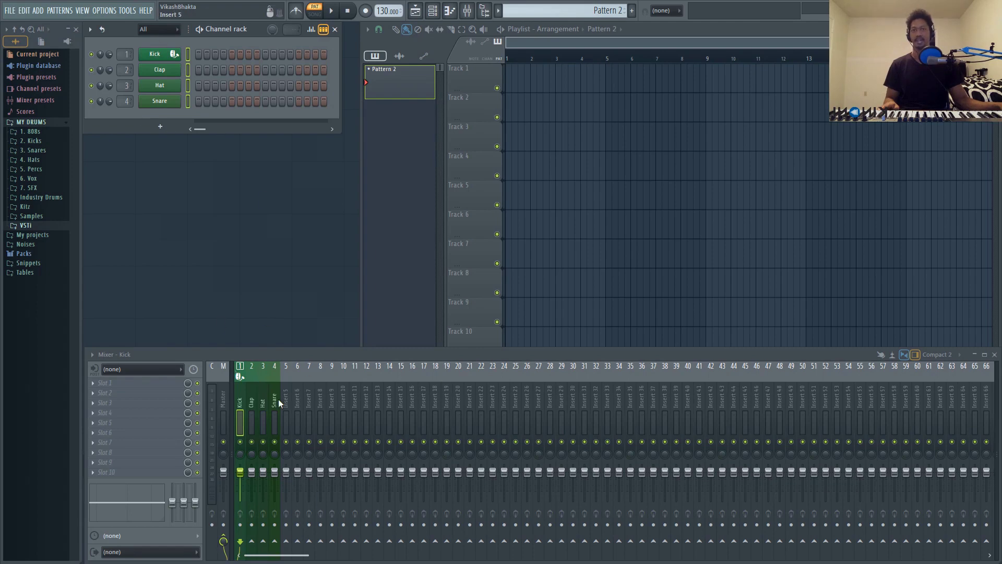
# Rename mixer insert 1 to 'Drum Bus'.
pyautogui.doubleClick(244, 406)
pyautogui.write('Drum Bus')
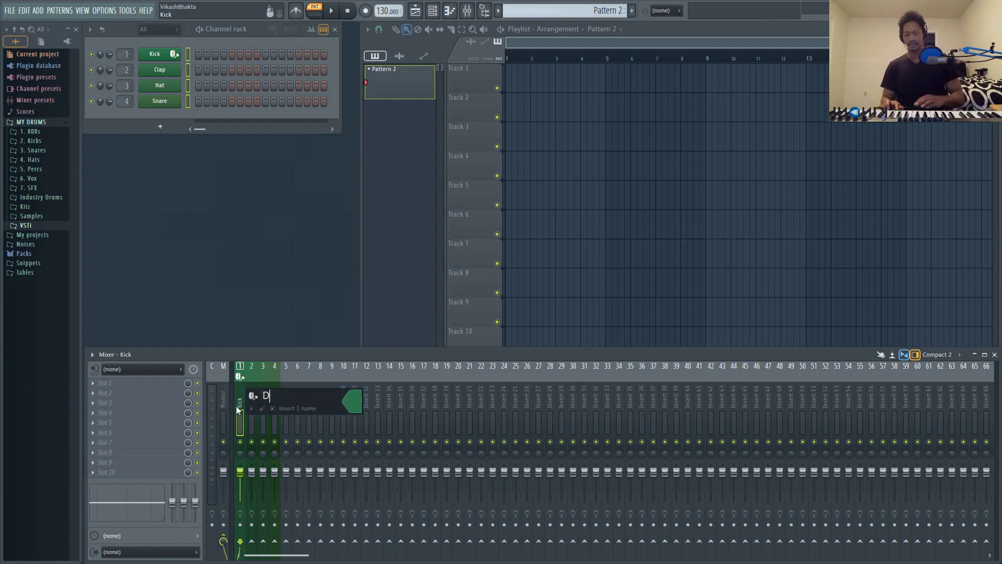
pyautogui.press('Return')
# Select the Clap, Hat and Snare inserts and route them only to the Drum Bus.
pyautogui.click(251, 396)
pyautogui.click(278, 400)
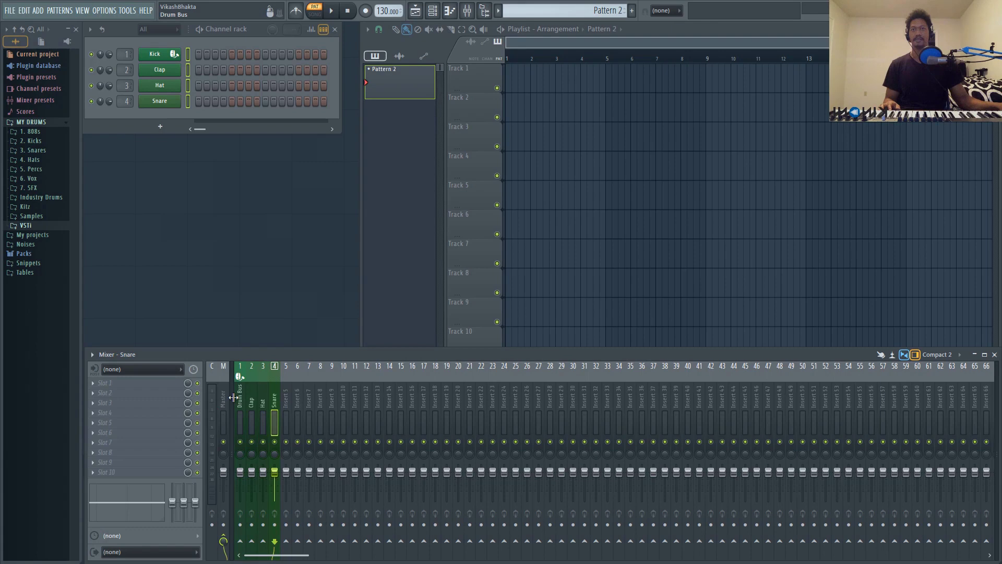
pyautogui.click(267, 400)
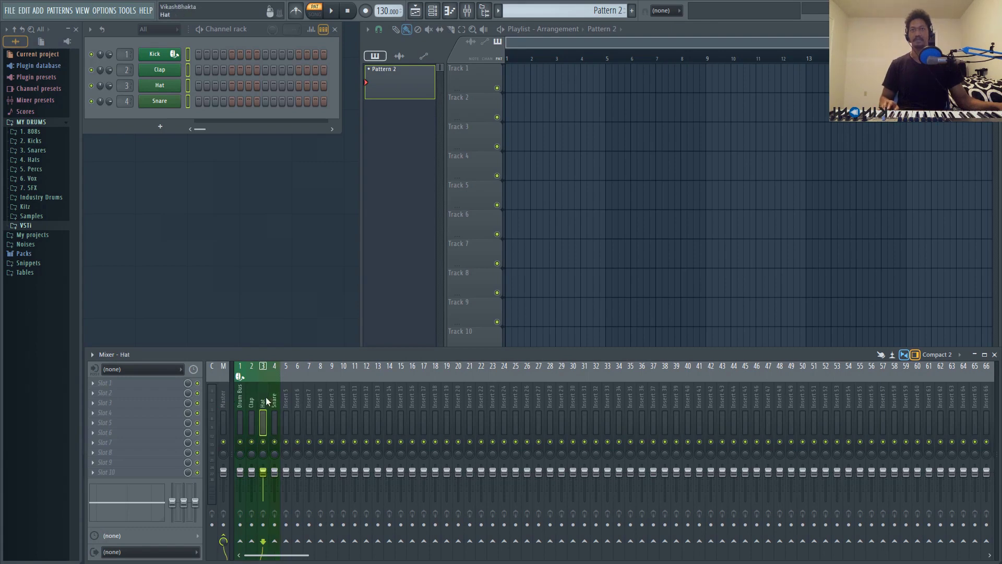
pyautogui.click(273, 400)
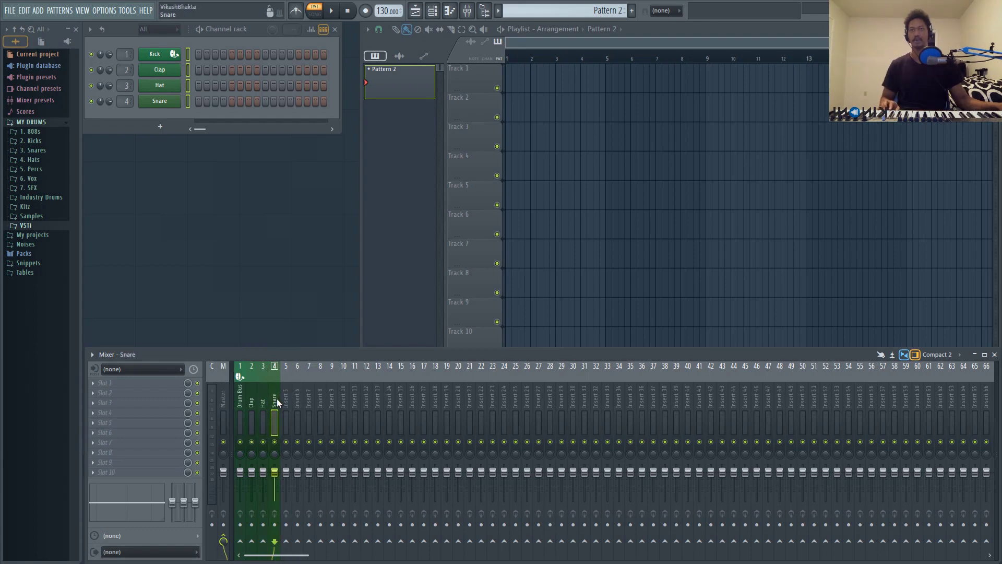
pyautogui.moveTo(277, 399); pyautogui.dragTo(251, 400)
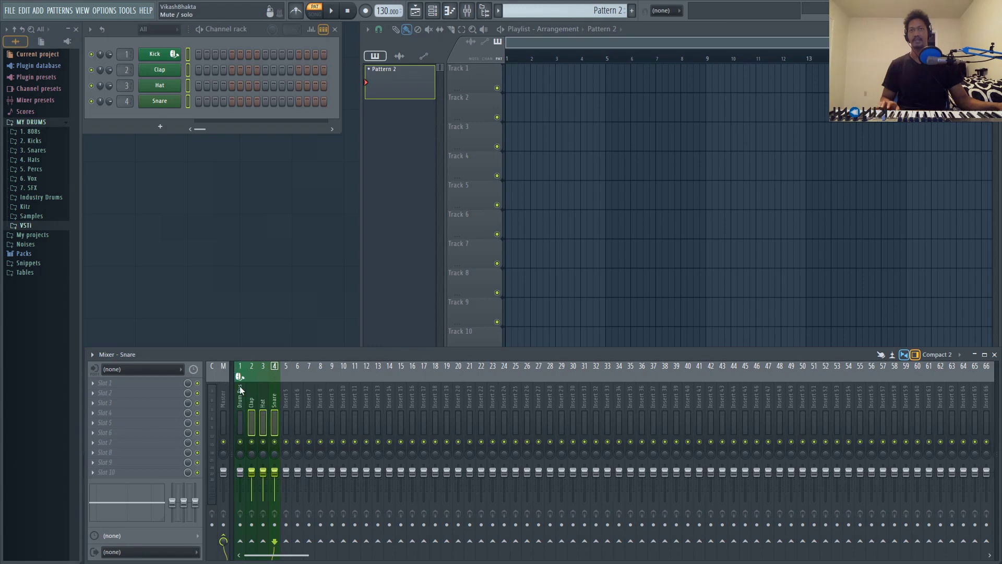
pyautogui.rightClick(243, 543)
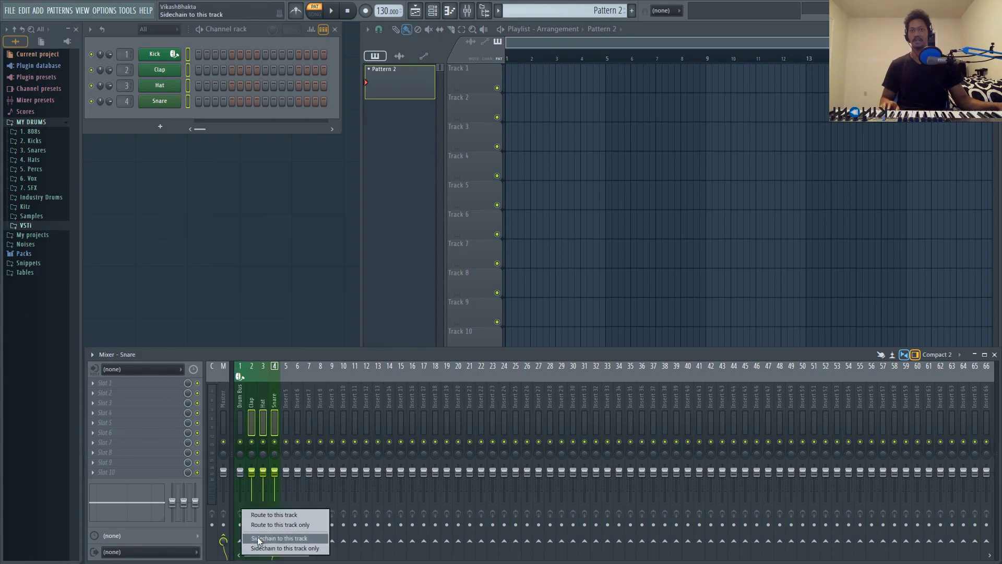
pyautogui.click(274, 524)
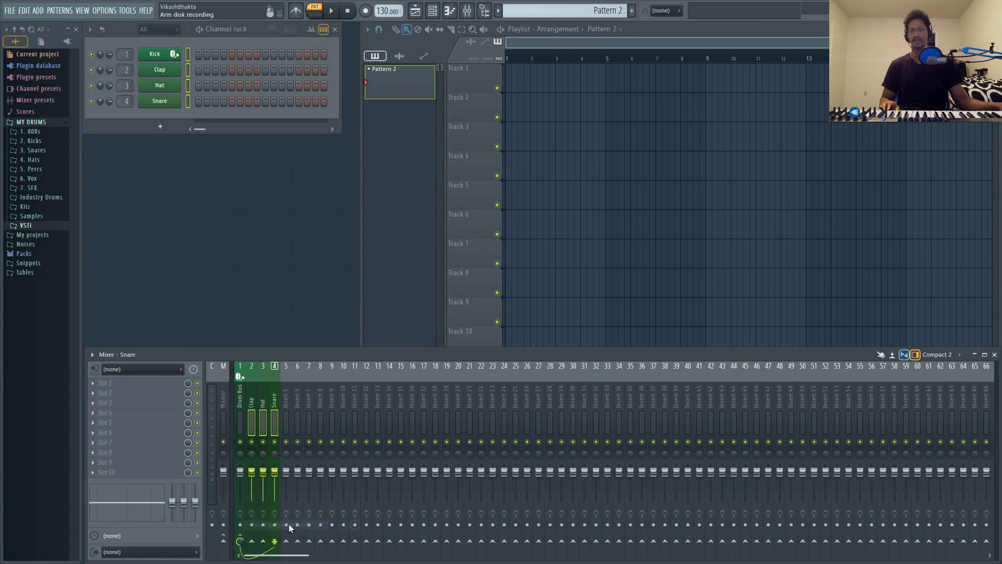
# Select the Hat and Clap inserts, then the Drum Bus insert.
pyautogui.click(263, 398)
pyautogui.click(255, 398)
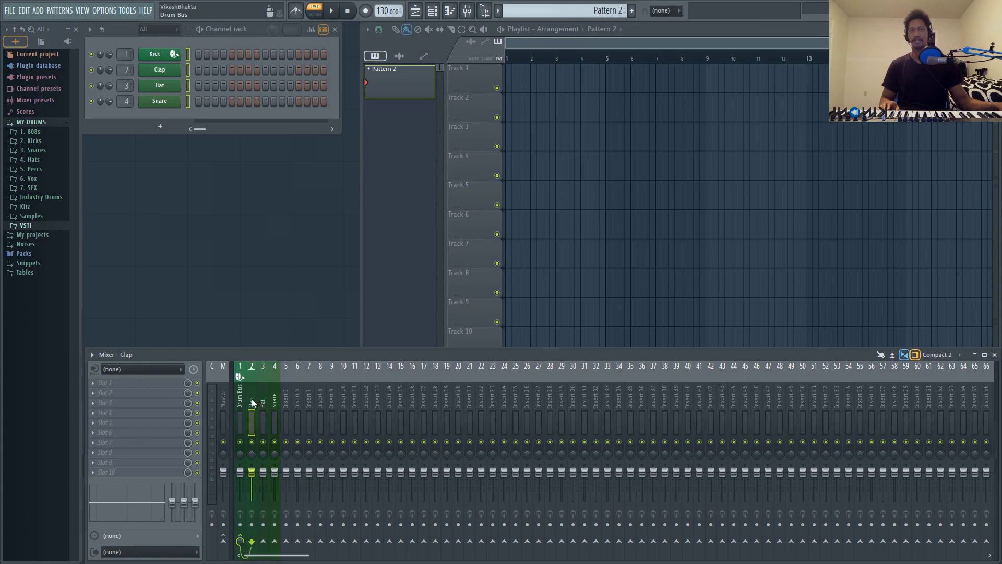
pyautogui.click(240, 405)
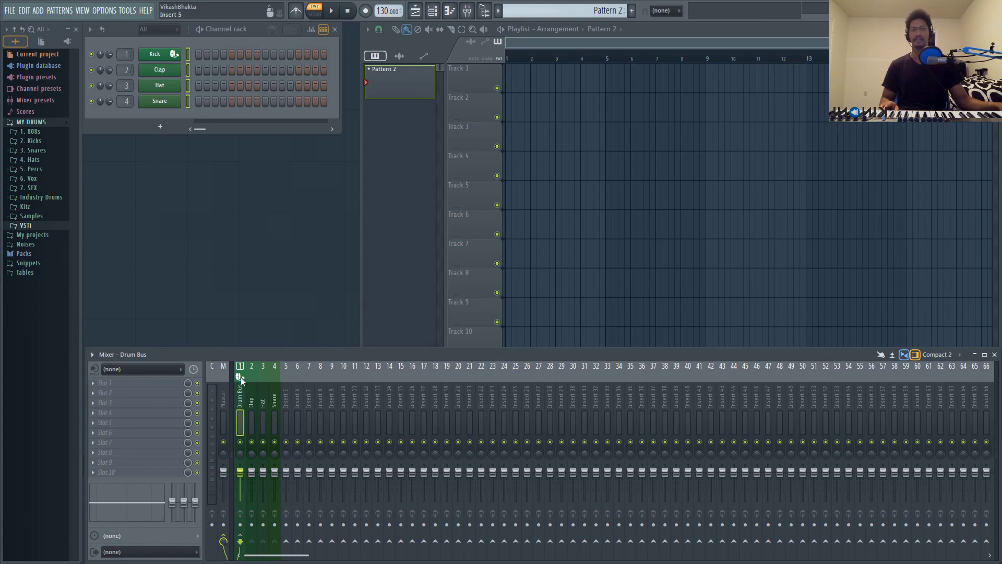
# Dock the Drum Bus track to the mixer's left side, then select insert 5.
pyautogui.rightClick(241, 404)
pyautogui.click(238, 403)
pyautogui.rightClick(240, 403)
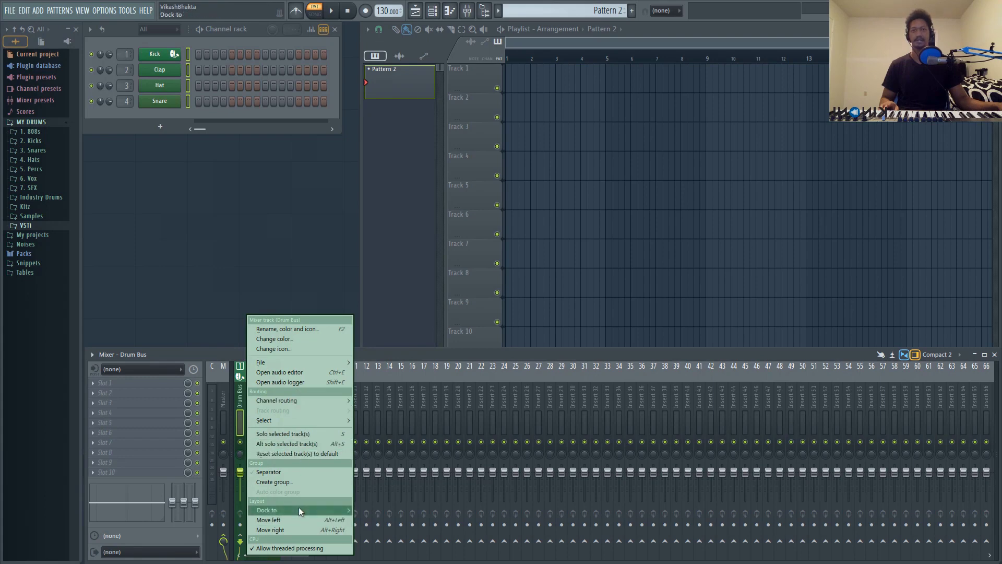
pyautogui.moveTo(298, 510)
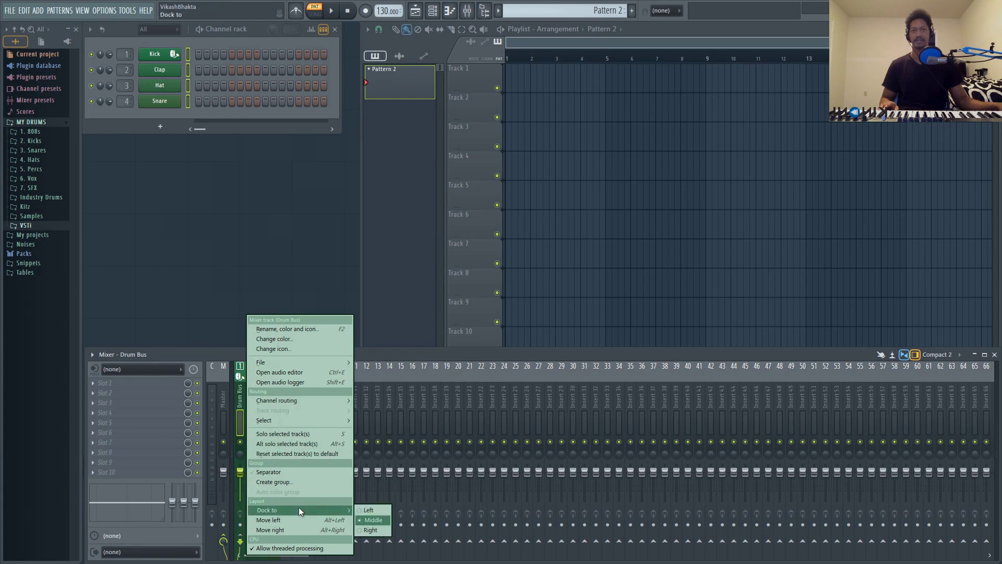
pyautogui.click(383, 512)
pyautogui.click(287, 405)
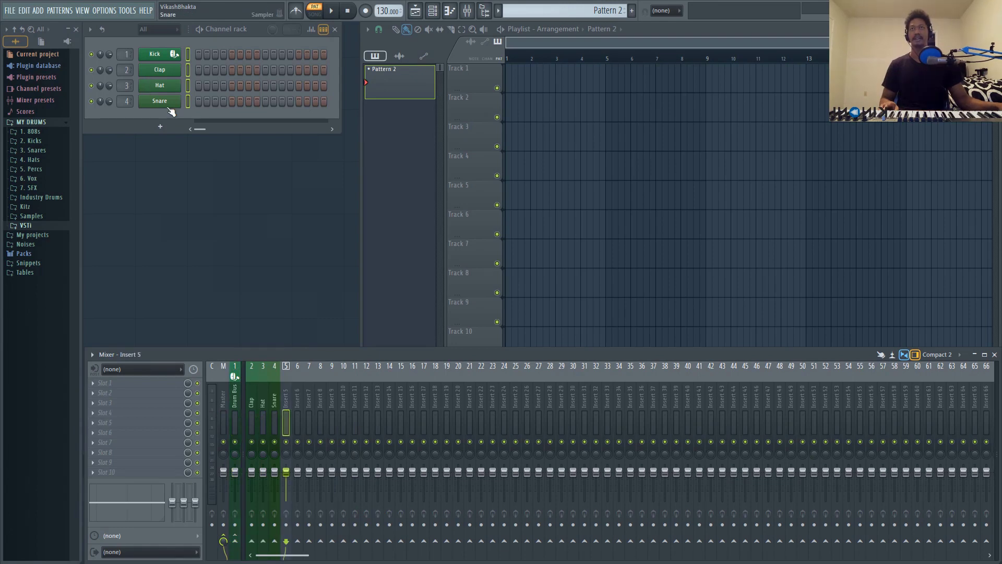
# Drag the 67 preset from the 1. 808s folder into the channel rack as channel 5.
pyautogui.rightClick(170, 108)
pyautogui.moveTo(219, 192)
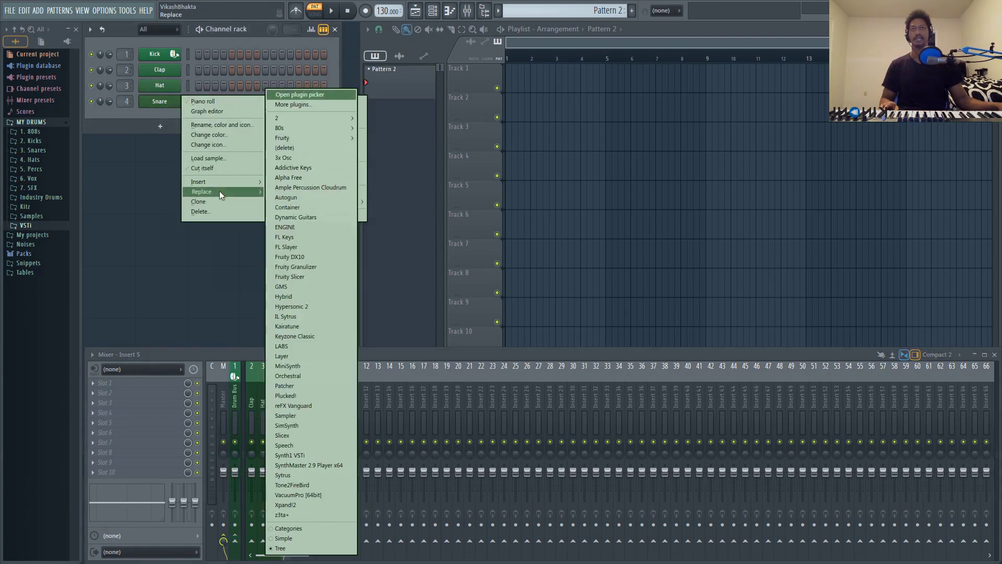
pyautogui.click(36, 132)
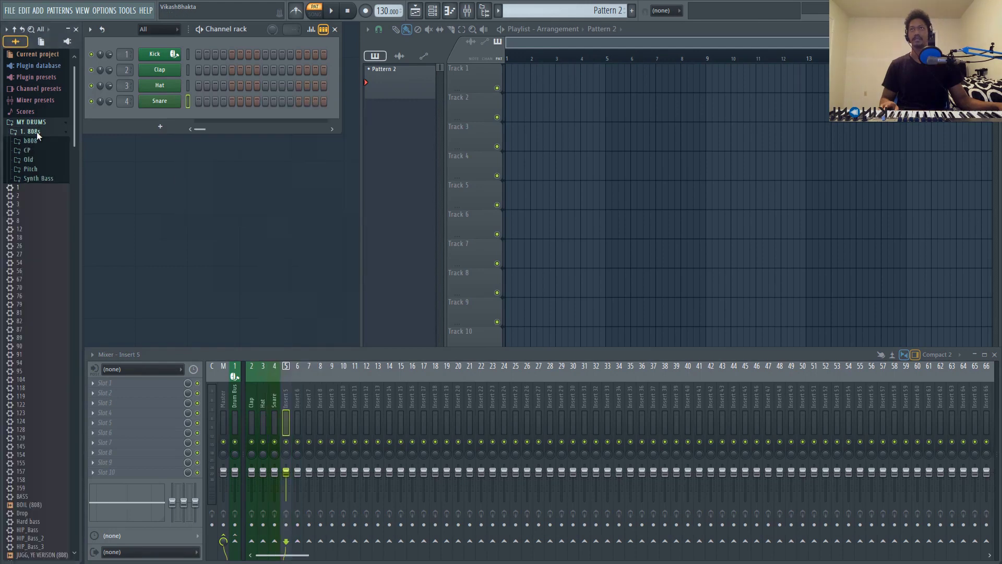
pyautogui.moveTo(20, 279); pyautogui.dragTo(144, 181)
pyautogui.moveTo(162, 114); pyautogui.dragTo(162, 117)
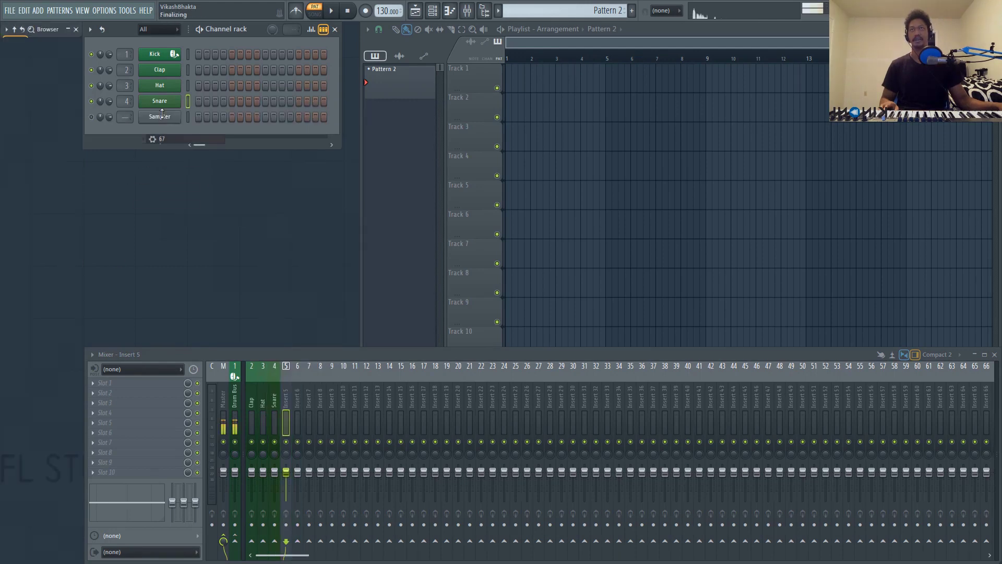
# Name channel 5 '808', colour it purple, and link it to mixer insert 5.
pyautogui.press('F2')
pyautogui.click(256, 127)
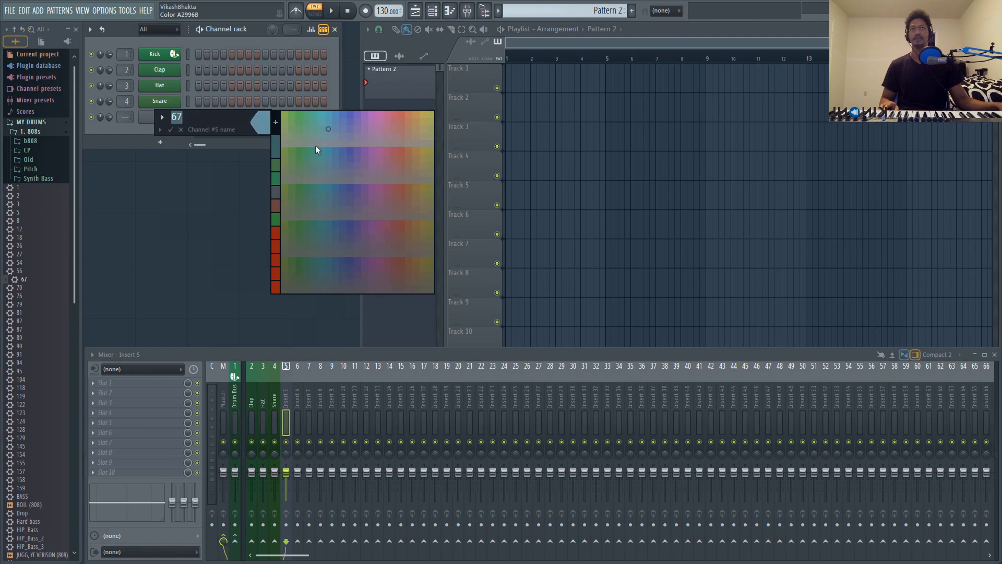
pyautogui.click(355, 115)
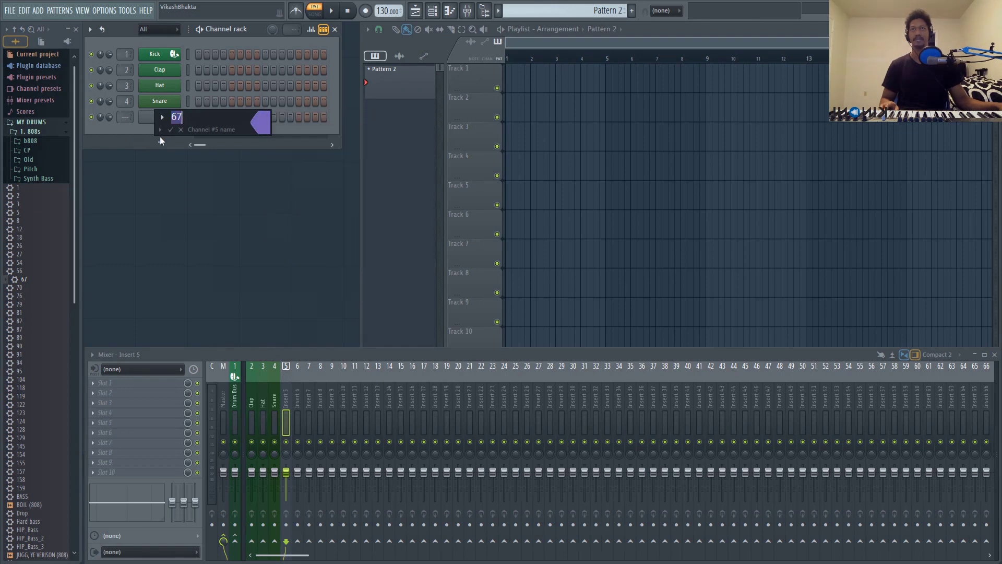
pyautogui.write('808')
pyautogui.press('Return')
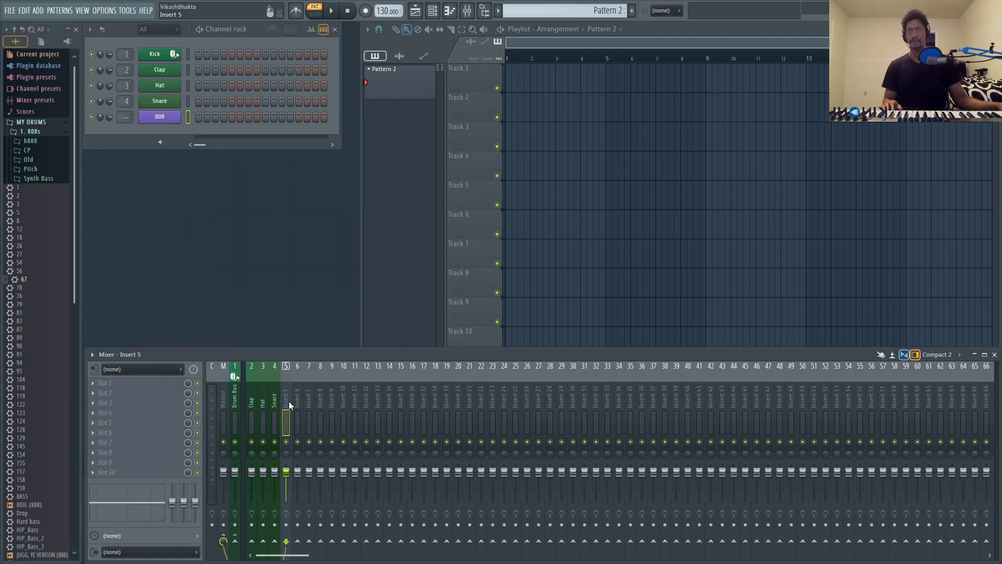
pyautogui.hotkey('ctrl', 'l')
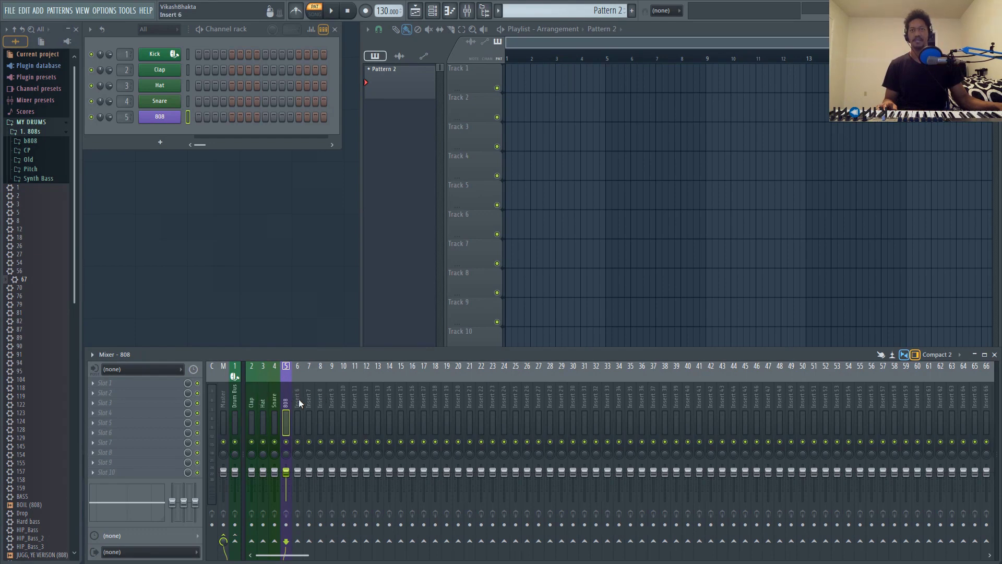
# Add a separator in front of the 808 mixer track, then move to insert 9.
pyautogui.rightClick(287, 403)
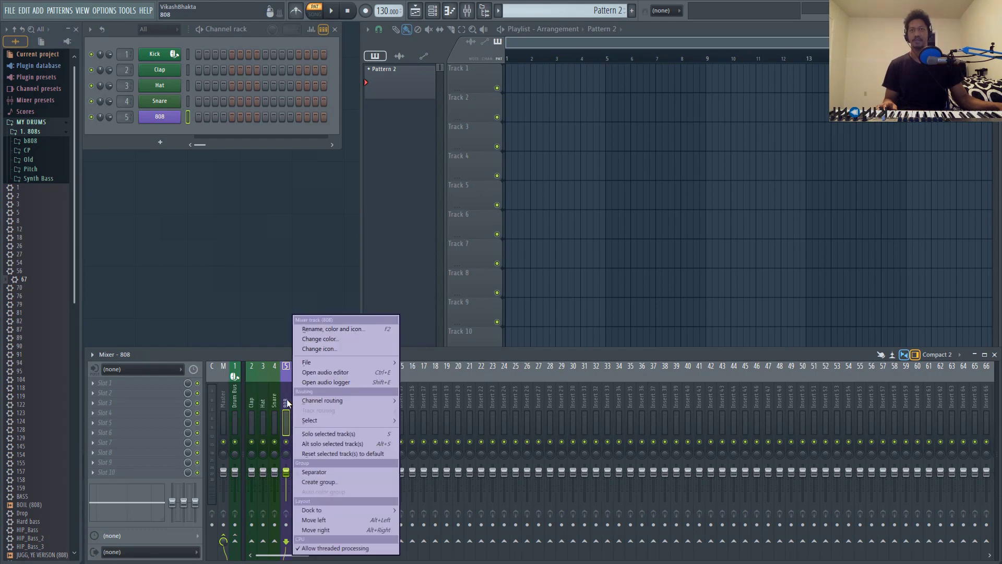
pyautogui.click(323, 473)
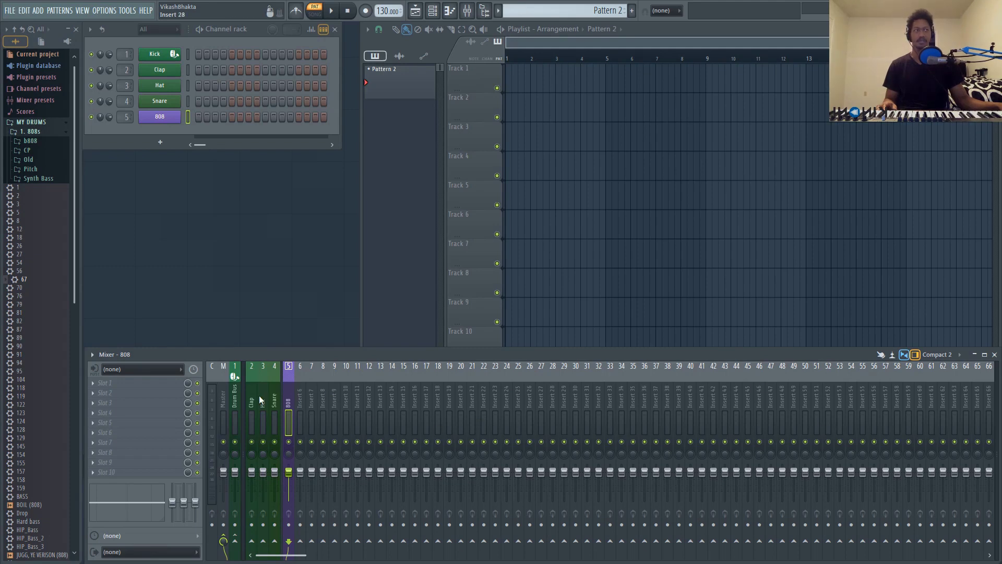
pyautogui.press('Right')
pyautogui.press('Right')
pyautogui.press('Right')
pyautogui.press('Right')
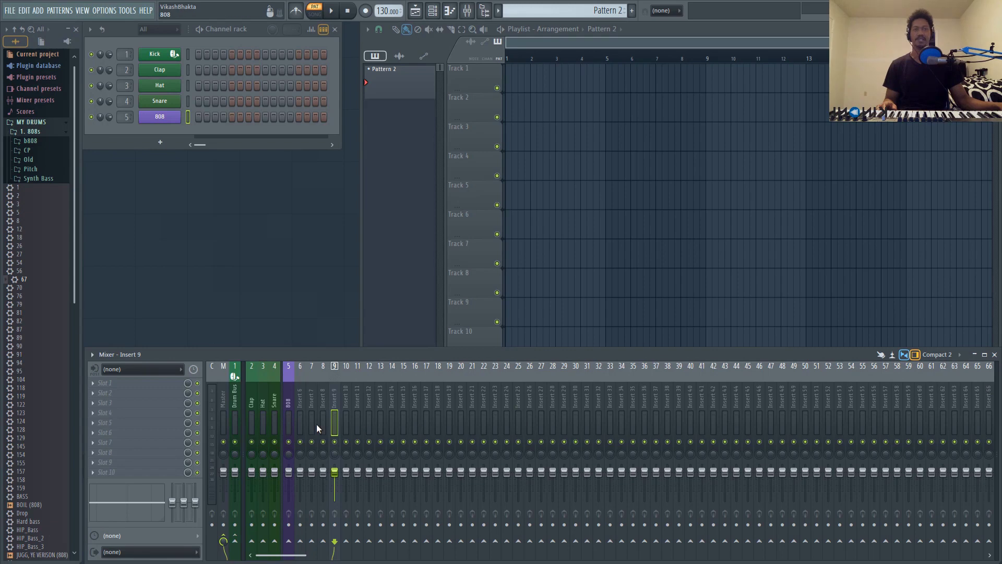
# Rename insert 9 to 'Send FX' and dock it to the right edge of the mixer.
pyautogui.doubleClick(336, 404)
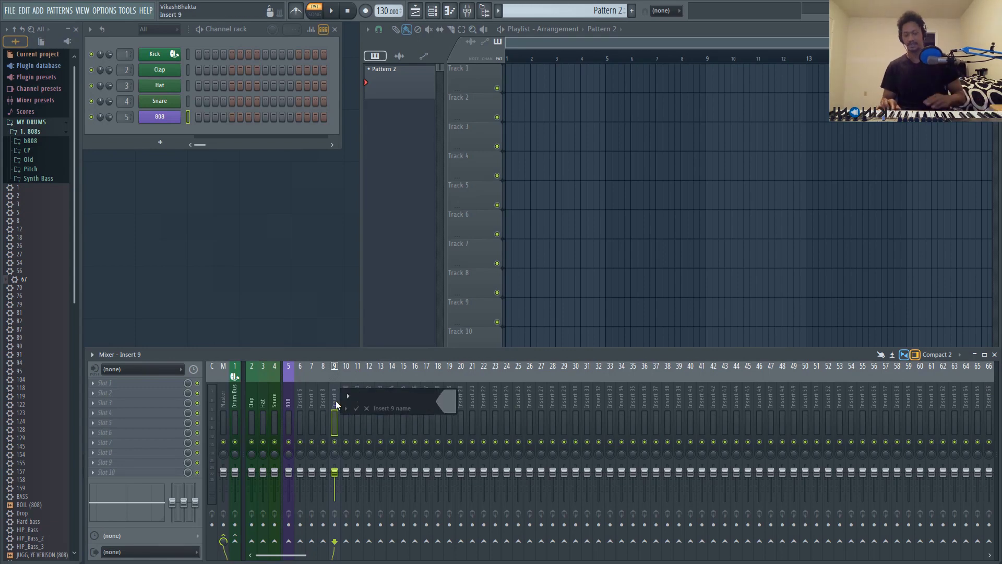
pyautogui.write('Send FX')
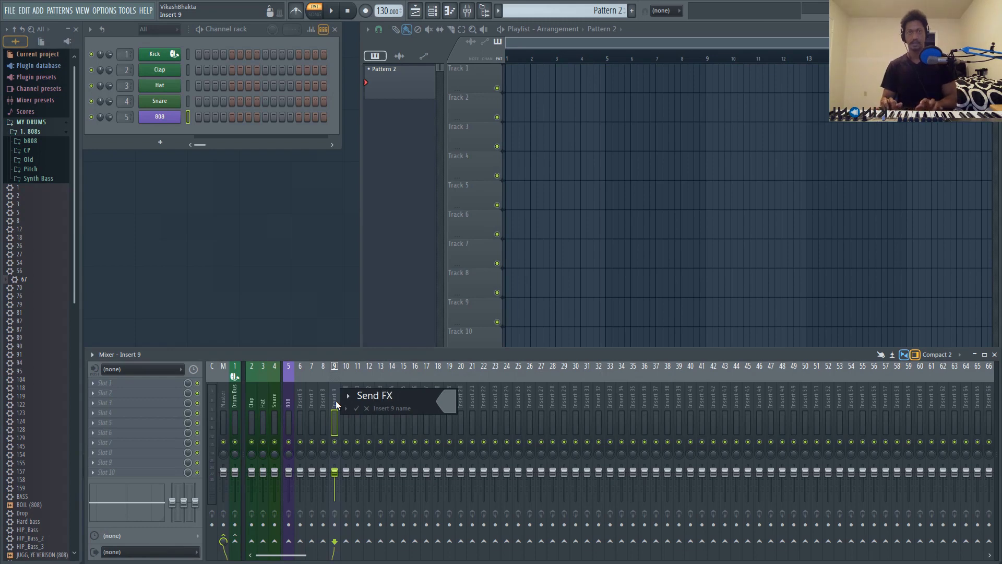
pyautogui.press('Return')
pyautogui.rightClick(335, 406)
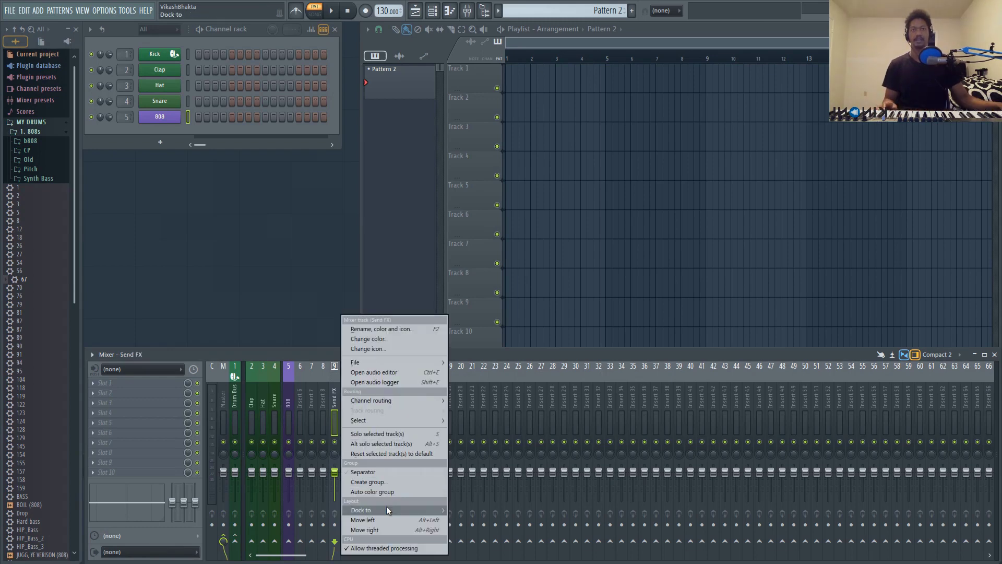
pyautogui.moveTo(386, 511)
pyautogui.click(464, 530)
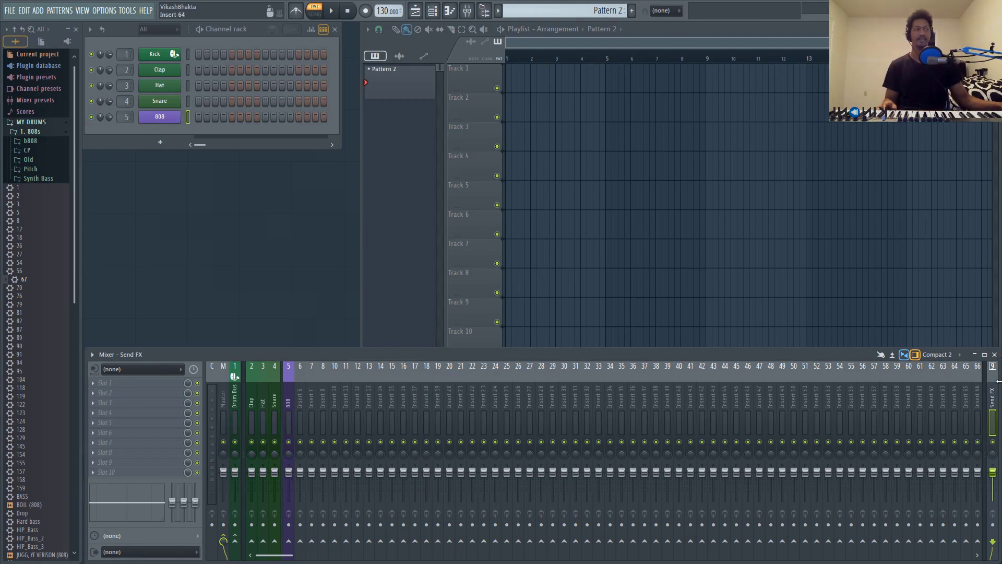
# Send the selected Clap, Hat and Snare tracks into Send FX via 'Sidechain to this track'.
pyautogui.moveTo(274, 405); pyautogui.dragTo(248, 405)
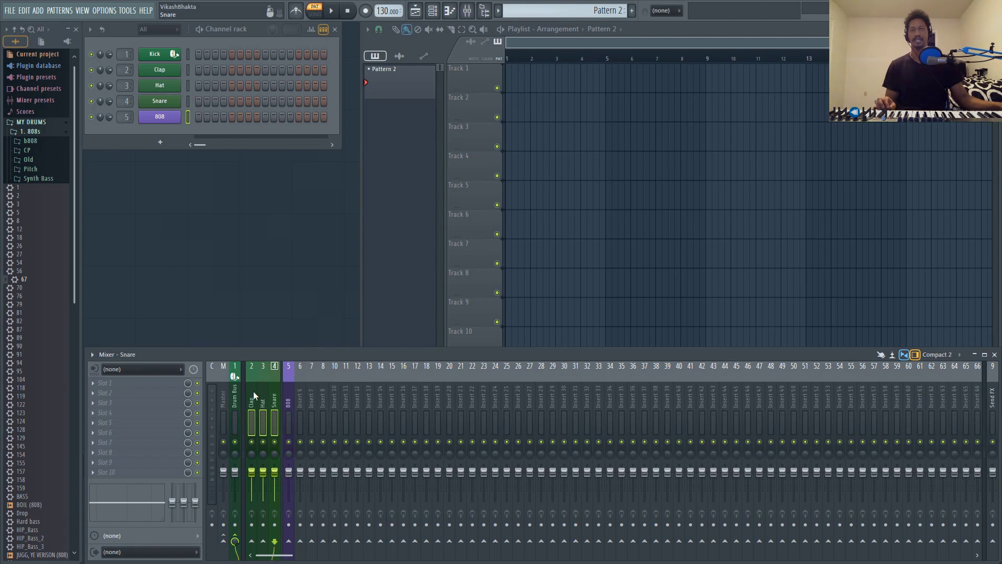
pyautogui.rightClick(994, 544)
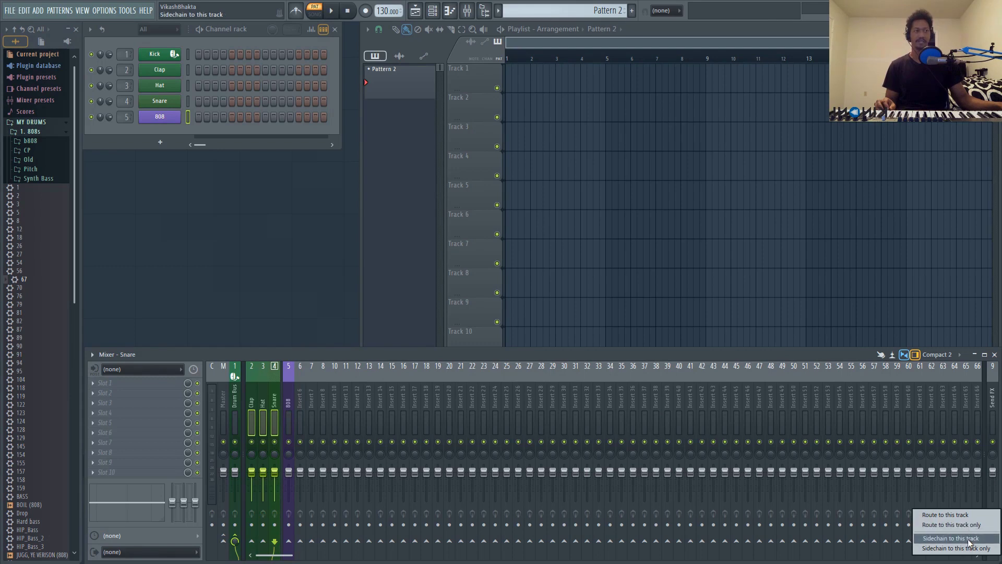
pyautogui.click(968, 540)
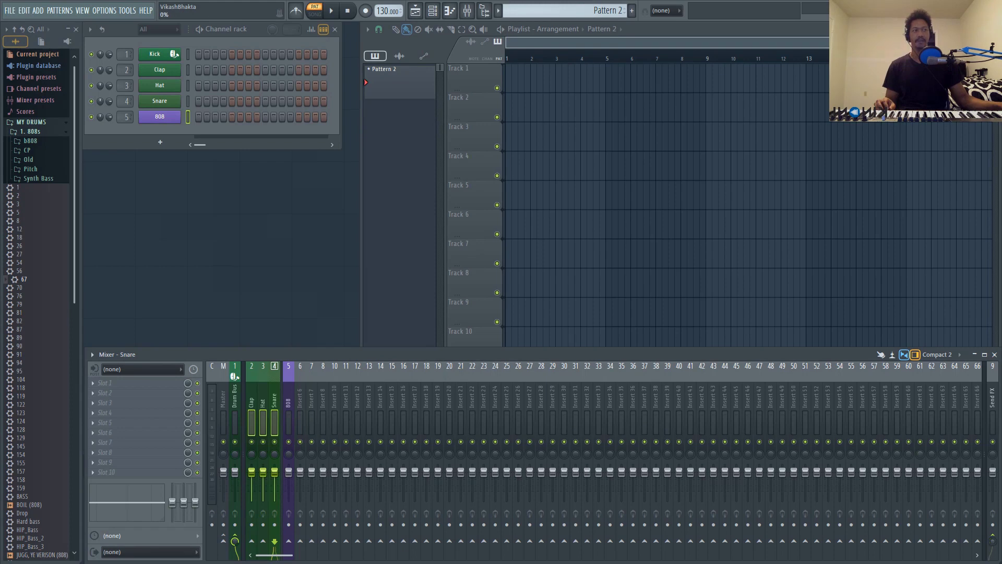
pyautogui.click(252, 412)
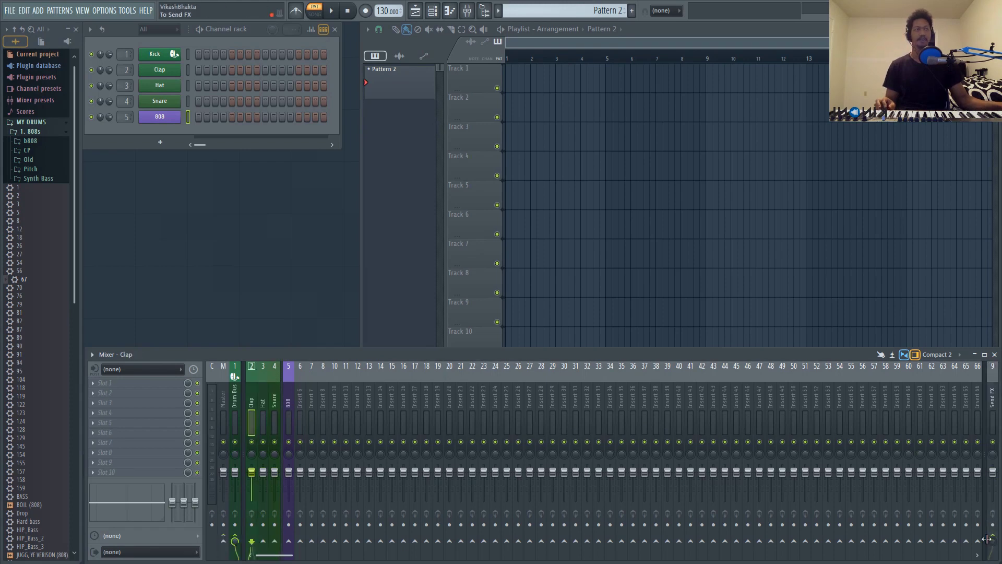